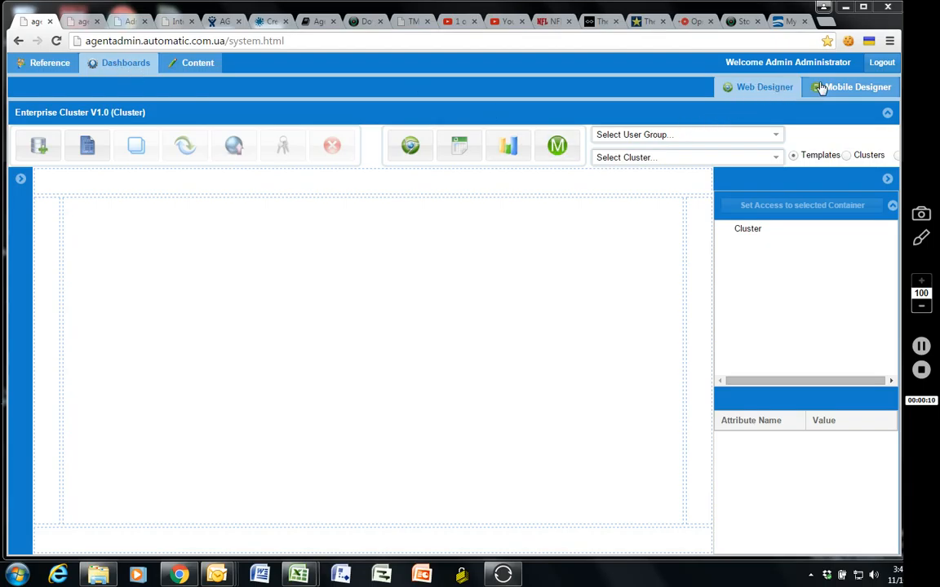
List the existing clusters and load Enterprise Cluster V1.0 in the designer.
click(845, 155)
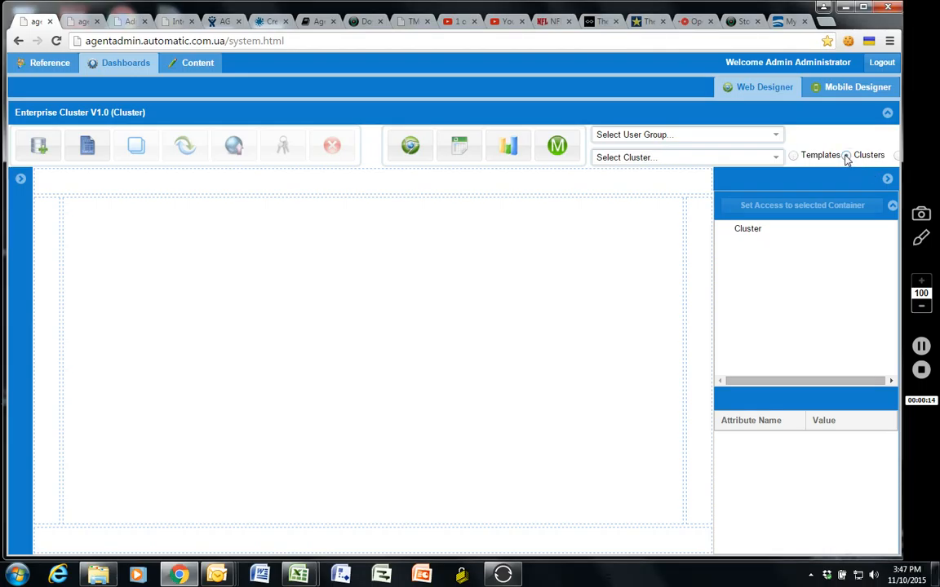
click(775, 158)
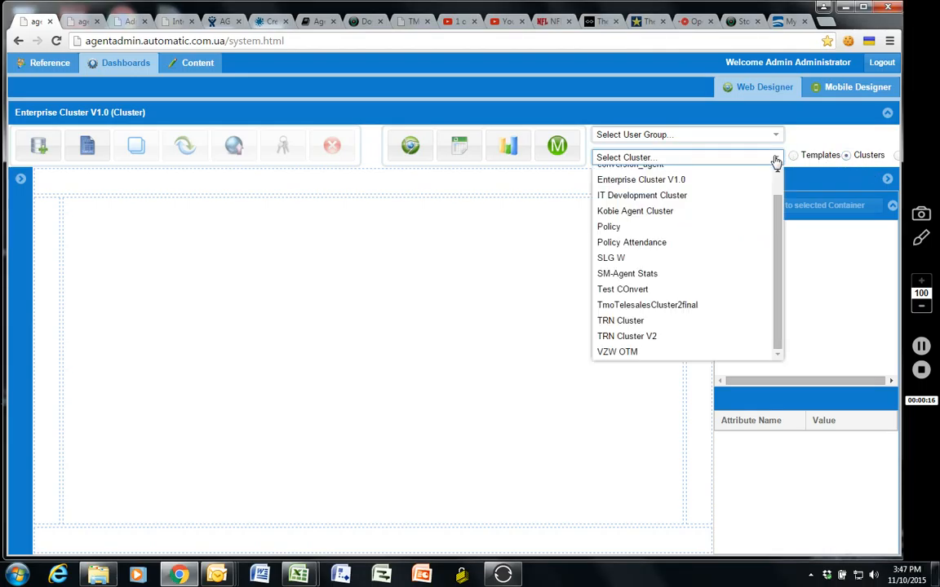
click(700, 180)
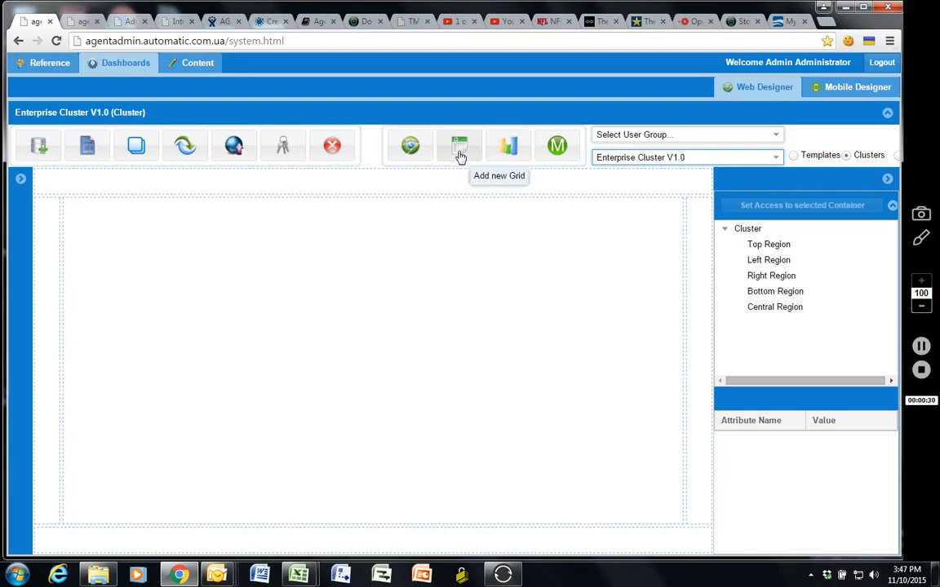
Add a new grid to the cluster's Top Region, select it in the cluster tree and expand its attribute list.
drag(459, 155, 455, 187)
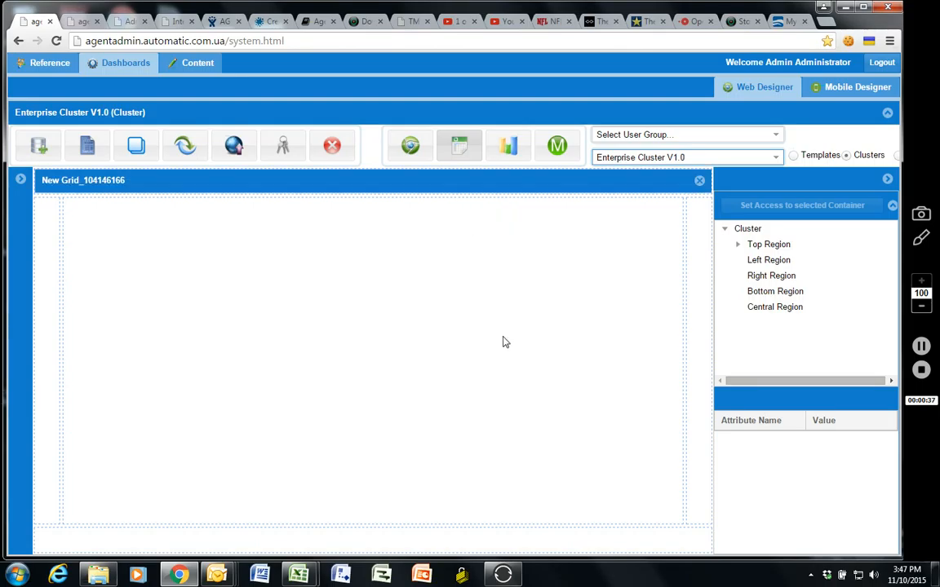
click(738, 246)
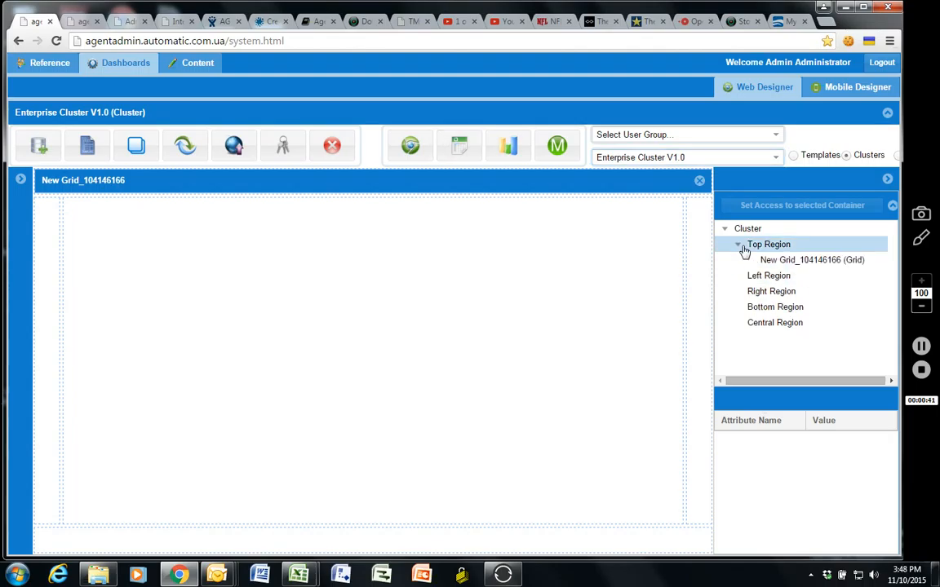
click(796, 262)
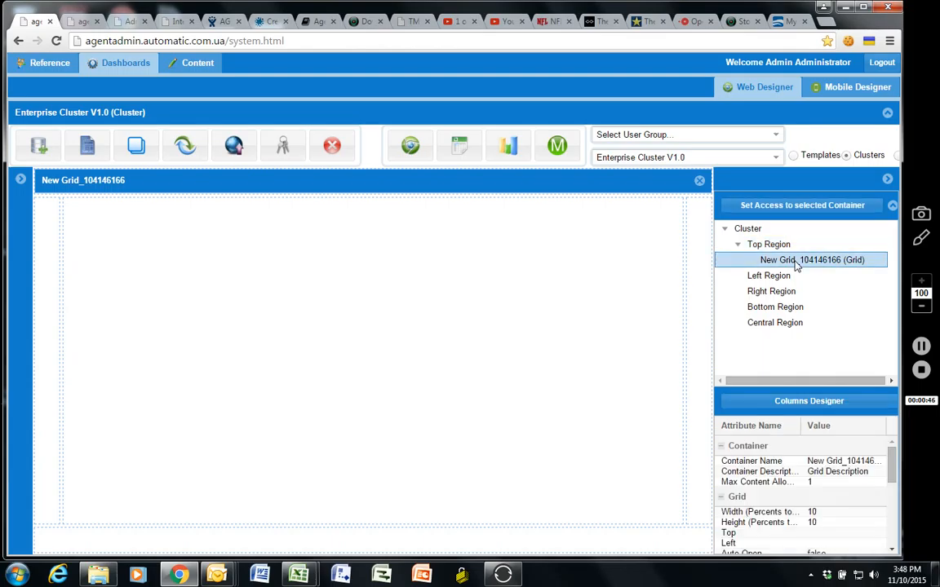
click(894, 206)
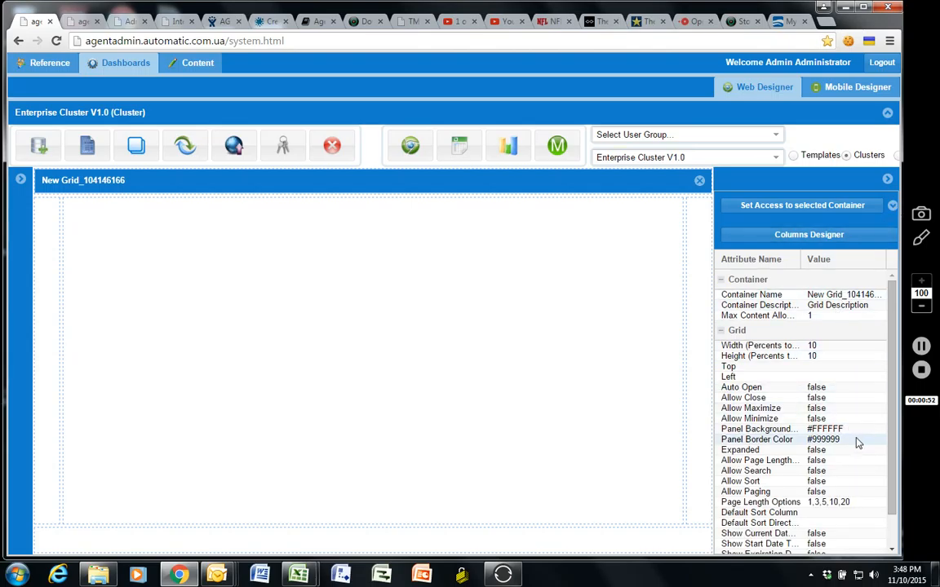
Set the new grid's Container Name to "Supervisor Messages".
scroll(889, 383, down, 1)
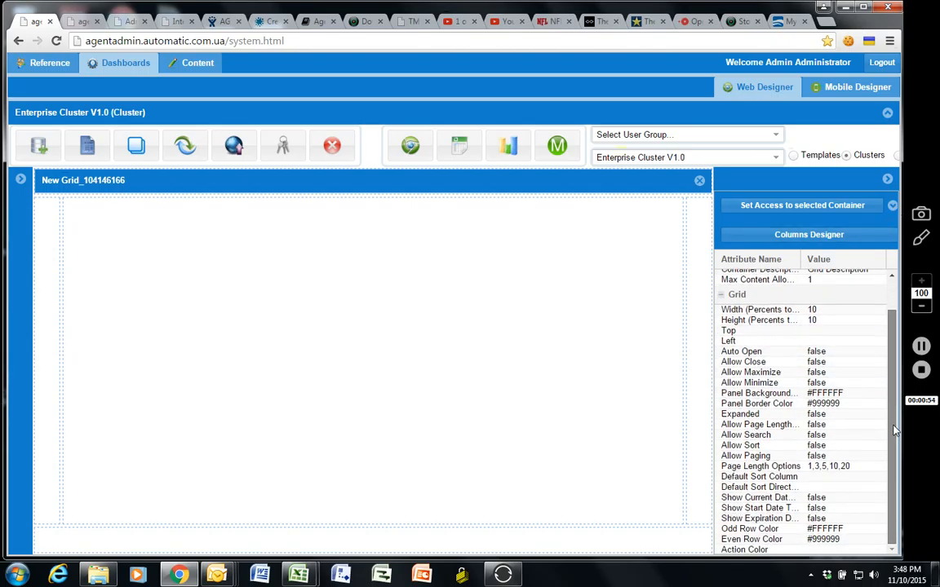
scroll(885, 367, up, 1)
click(843, 295)
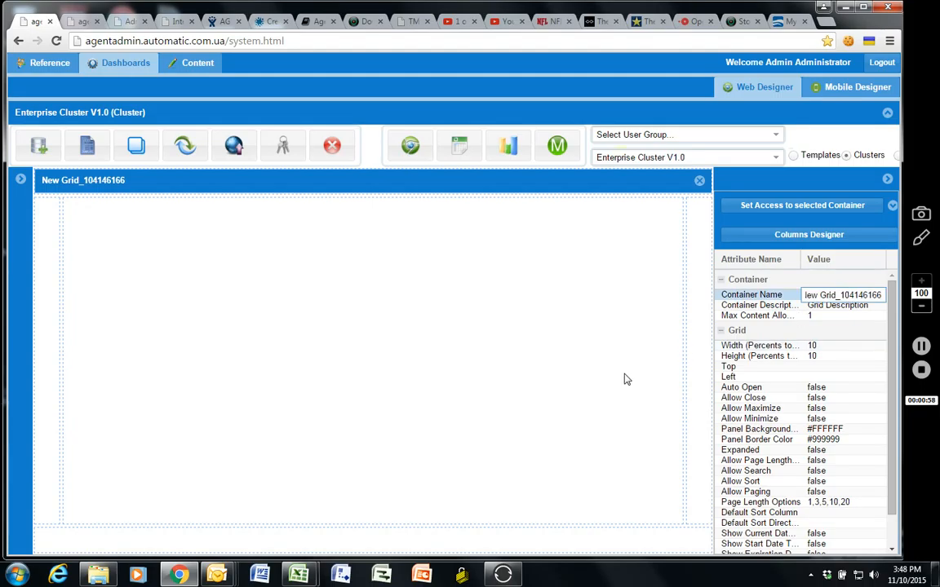
key(BackSpace)
key(BackSpace)
key(BackSpace)
key(BackSpace)
key(BackSpace)
key(BackSpace)
key(BackSpace)
key(BackSpace)
key(BackSpace)
key(BackSpace)
key(BackSpace)
key(BackSpace)
key(BackSpace)
key(BackSpace)
key(BackSpace)
key(BackSpace)
key(BackSpace)
key(BackSpace)
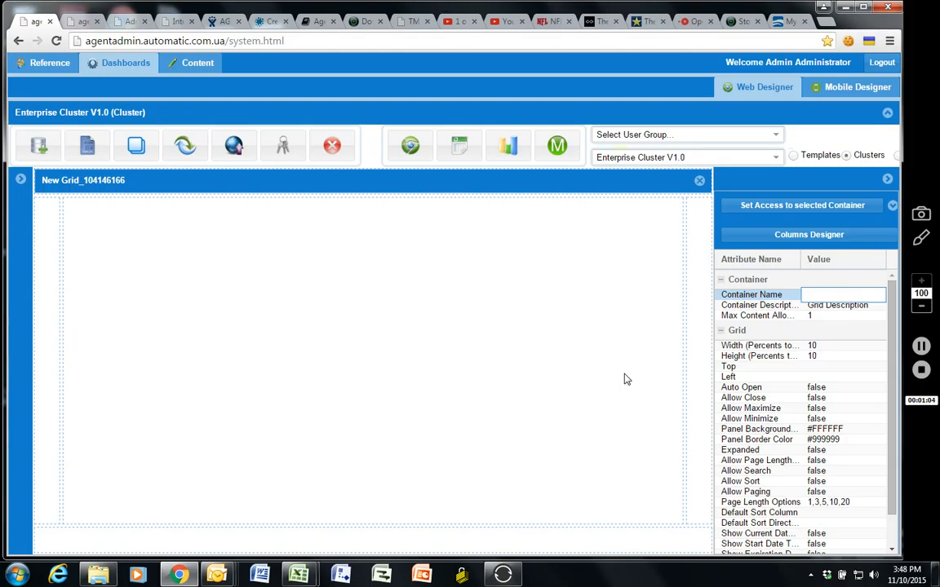
text(Supervisor Messages)
Replace the grid's container description with "Supervisor Messages".
click(874, 309)
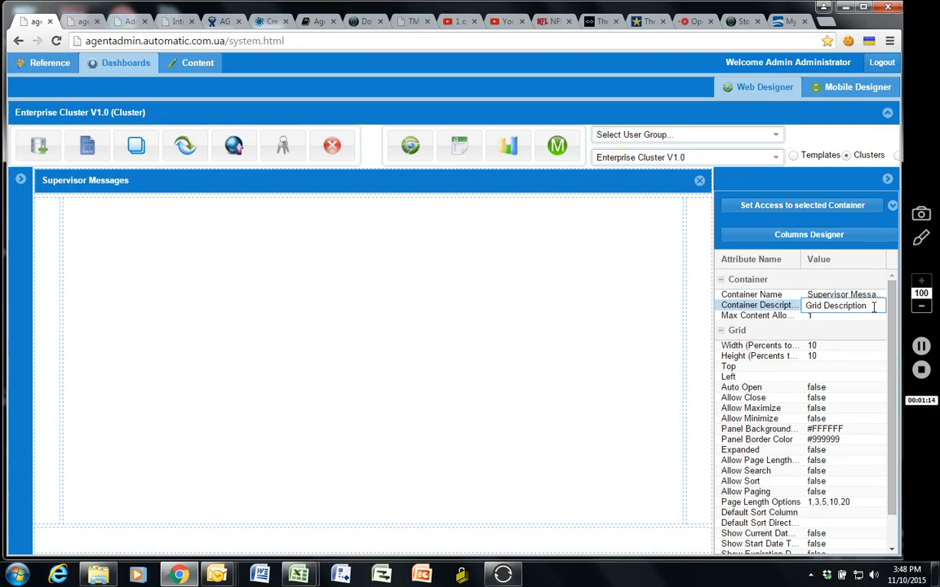
key(BackSpace)
key(BackSpace)
key(BackSpace)
key(BackSpace)
key(BackSpace)
key(BackSpace)
key(BackSpace)
key(BackSpace)
key(BackSpace)
key(BackSpace)
key(BackSpace)
key(BackSpace)
key(BackSpace)
key(BackSpace)
key(BackSpace)
key(BackSpace)
text(Supervisor Messages)
Set the maximum content allowed for the Supervisor Messages grid to 20.
click(842, 316)
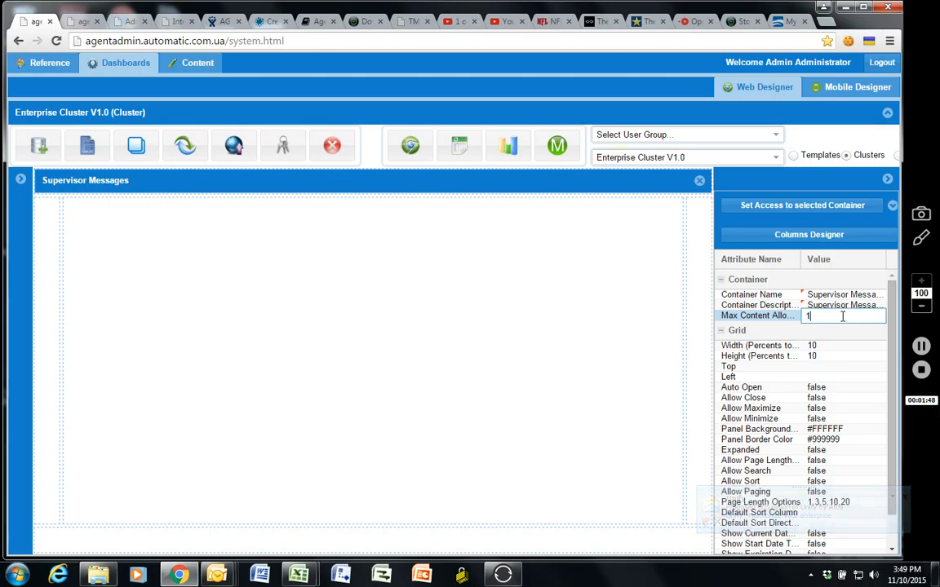
key(BackSpace)
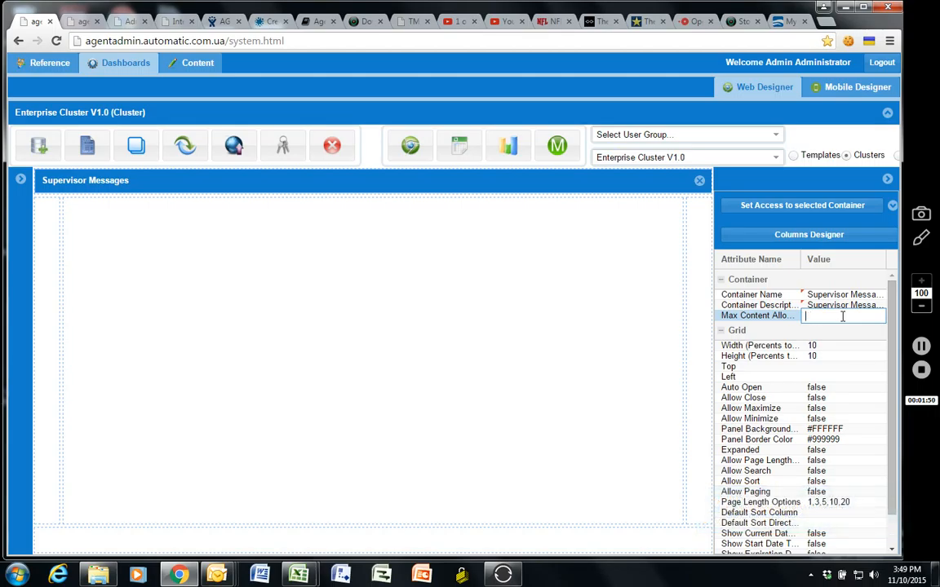
text(20)
Set the Supervisor Messages grid's width to 25 percent and its height to 30 percent.
click(829, 346)
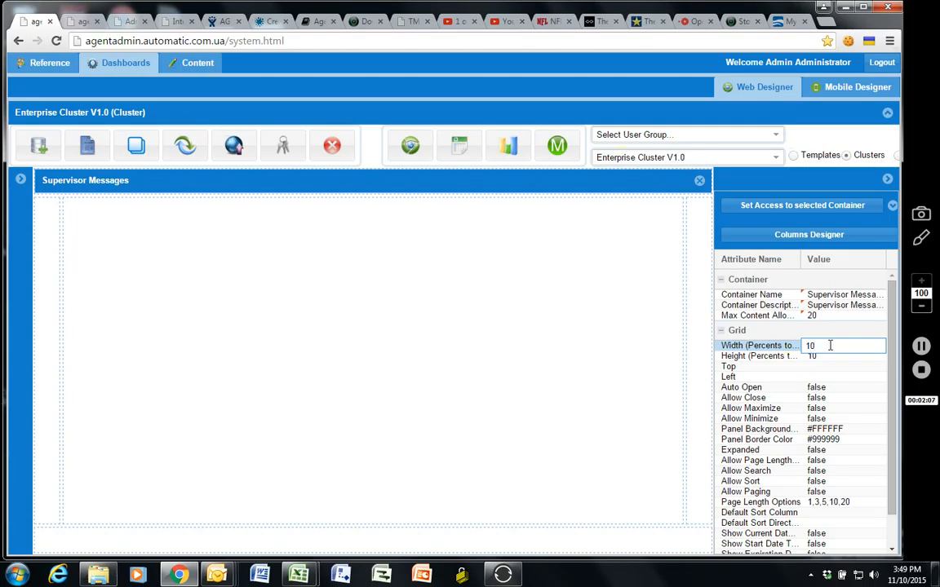
key(BackSpace)
key(BackSpace)
text(25)
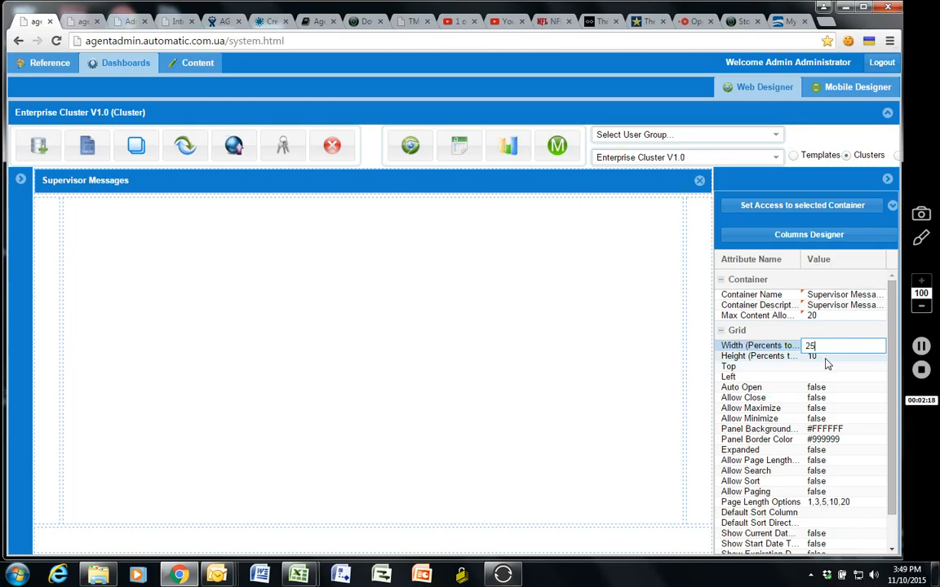
click(825, 356)
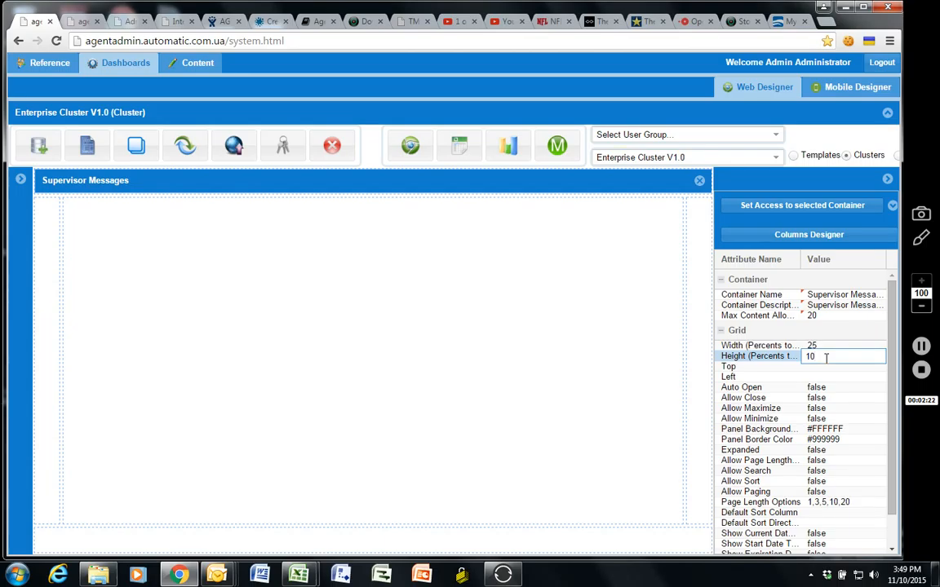
key(BackSpace)
key(BackSpace)
text(30)
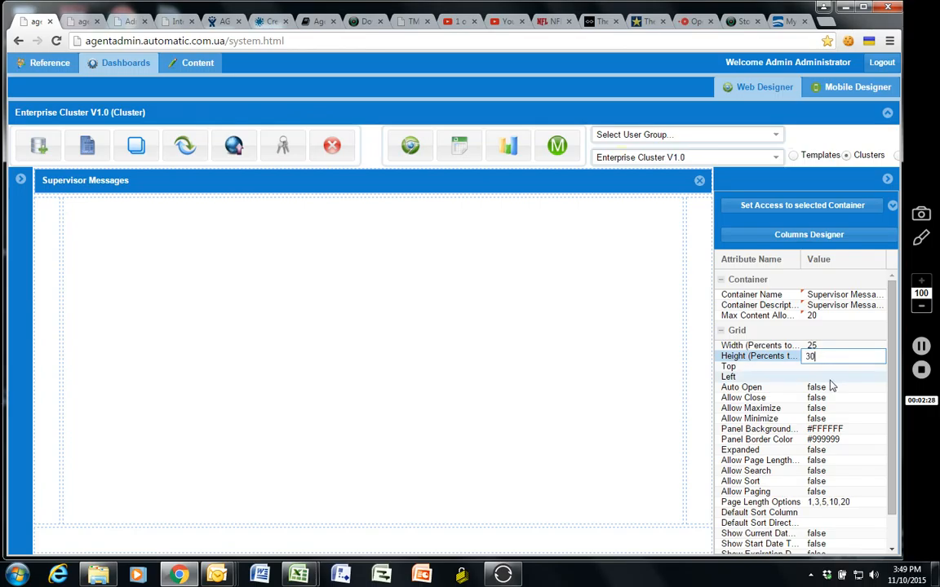
click(828, 367)
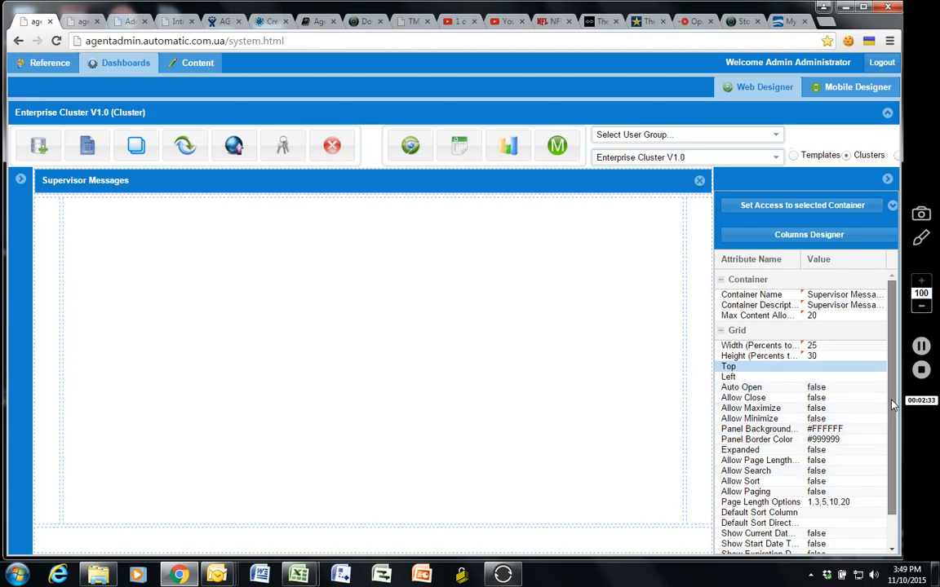
Open the columns designer for the Supervisor Messages grid and add the Message column.
scroll(801, 413, down, 1)
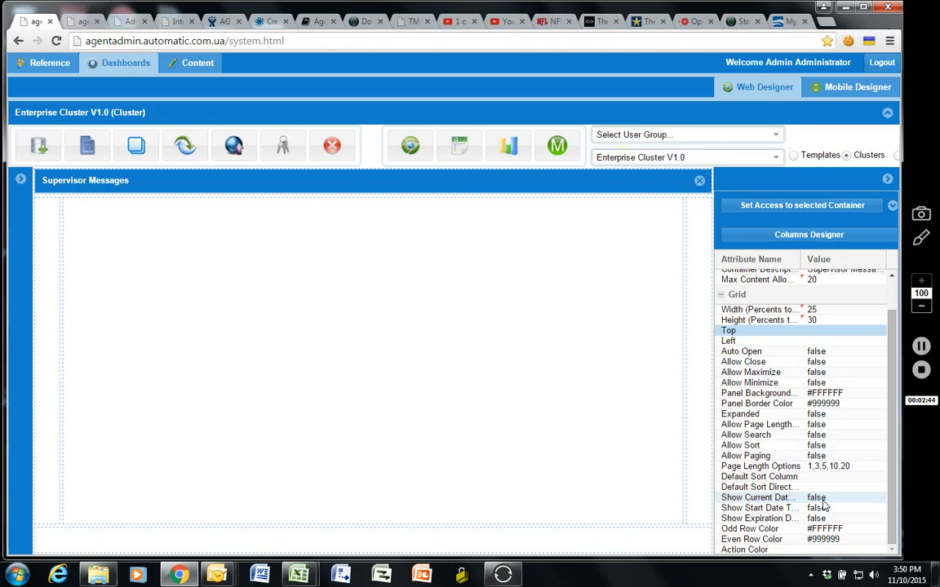
click(816, 243)
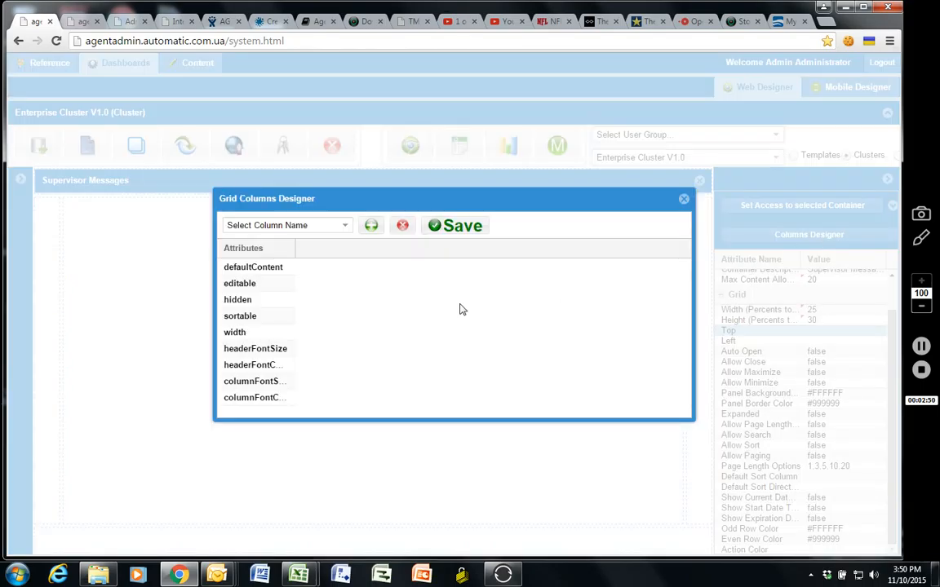
click(348, 226)
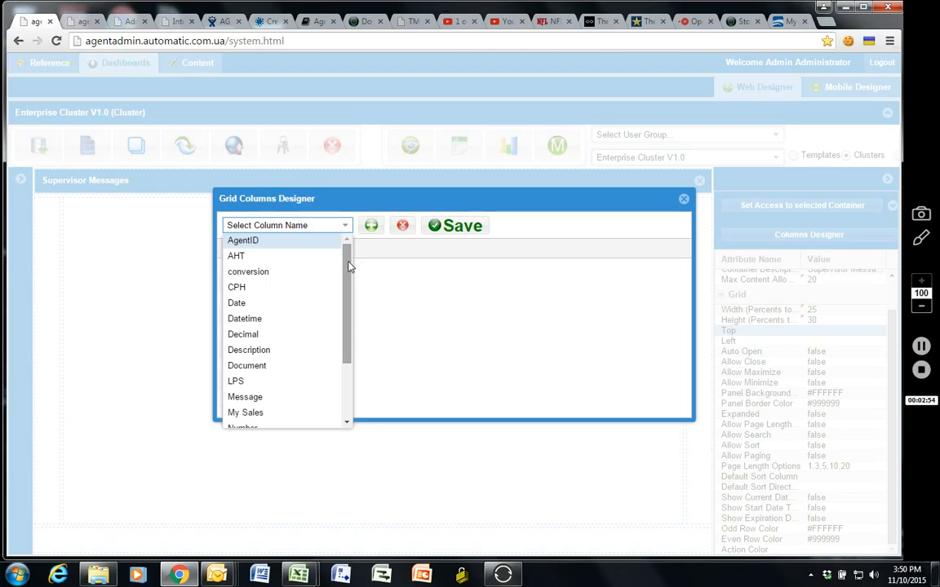
drag(349, 267, 348, 291)
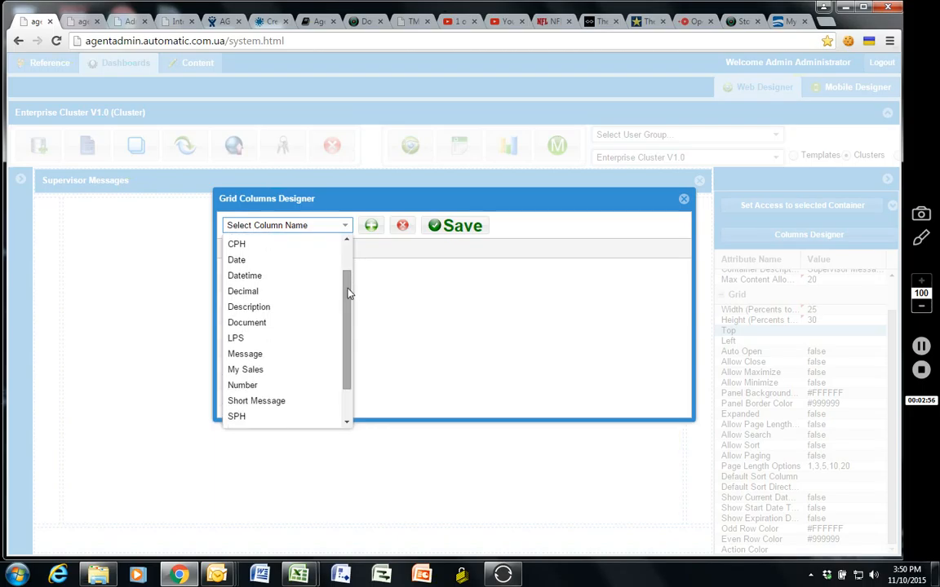
click(265, 359)
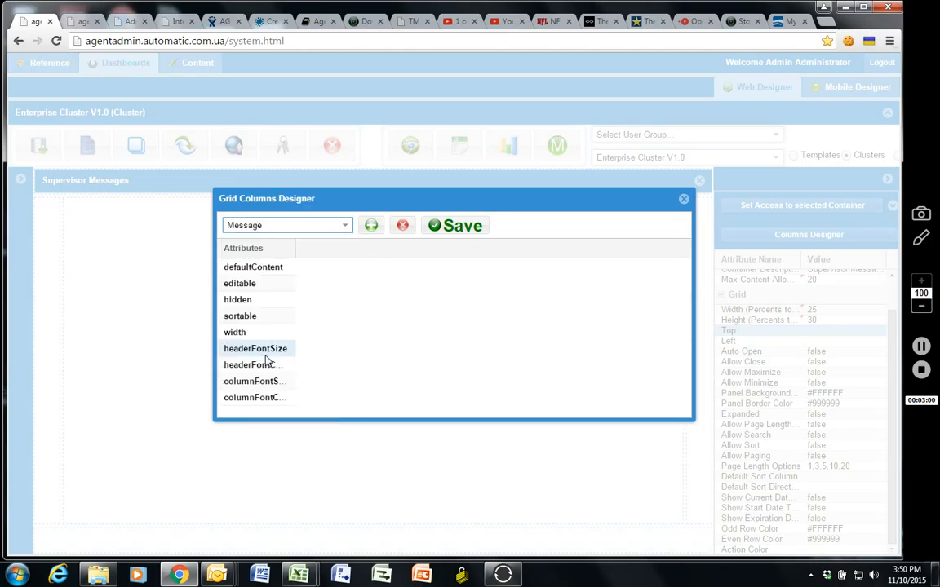
click(371, 227)
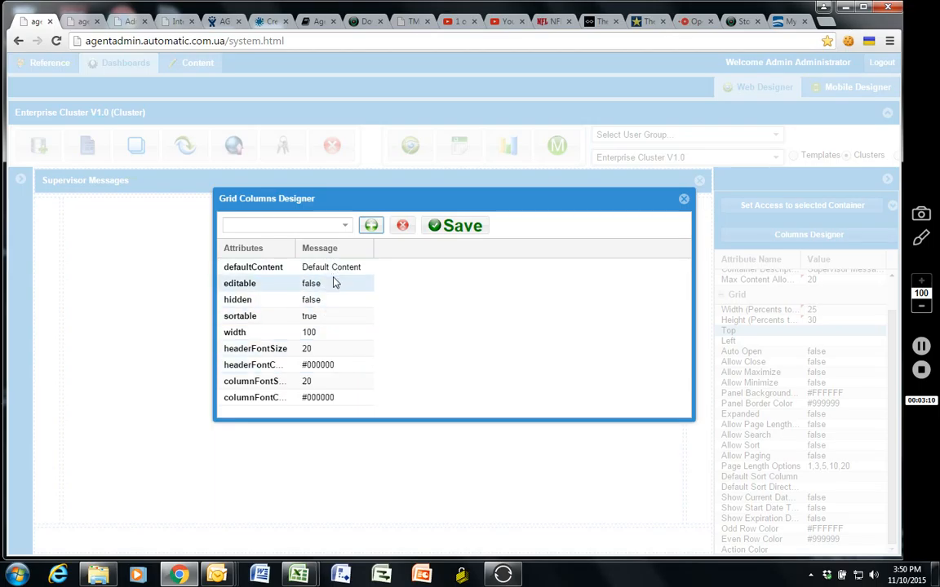
Set the Message column's header font size and column font size to 10, and save the grid columns.
click(333, 354)
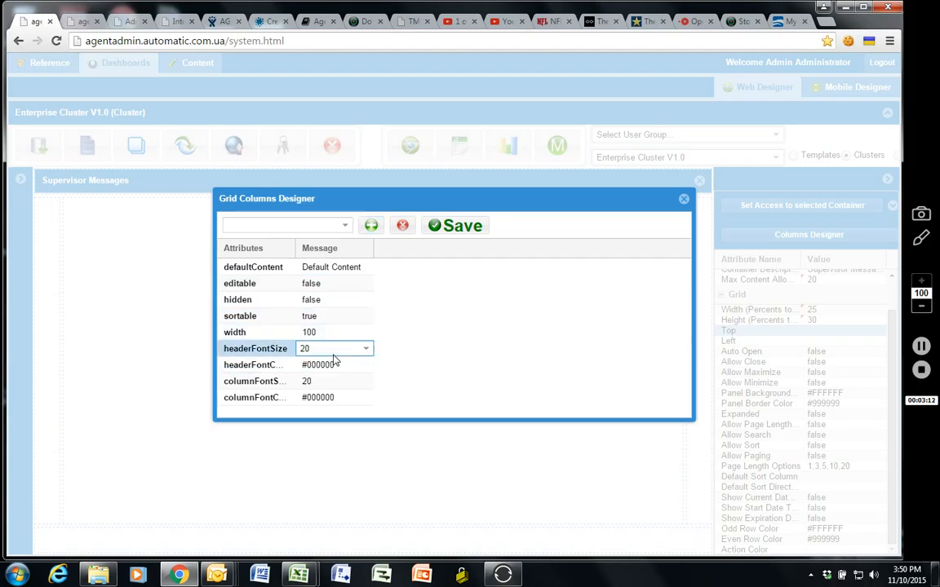
click(367, 351)
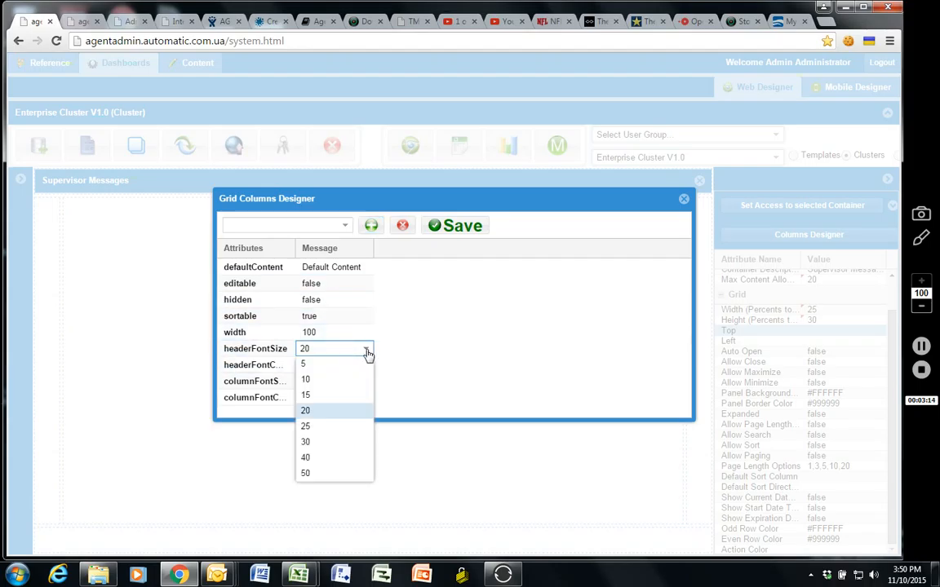
click(328, 380)
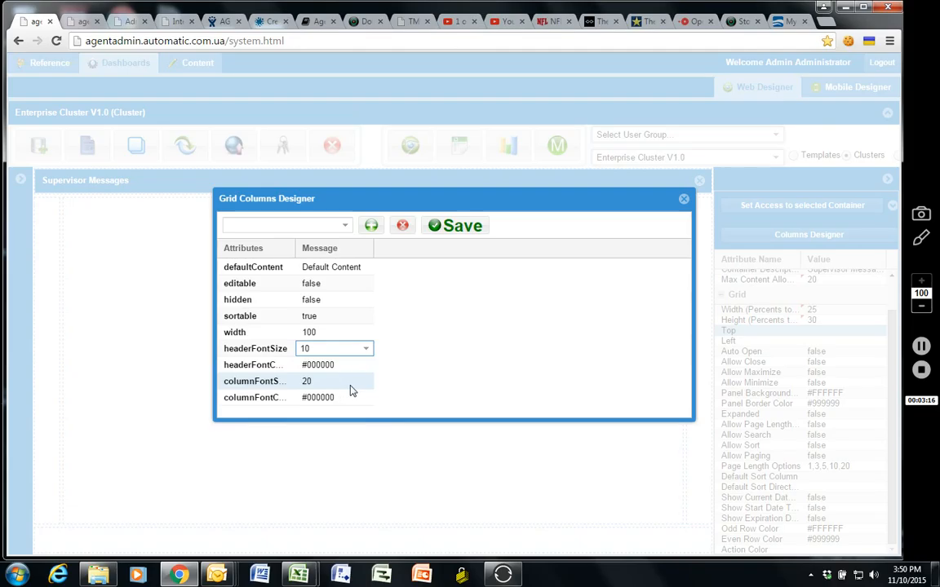
click(353, 388)
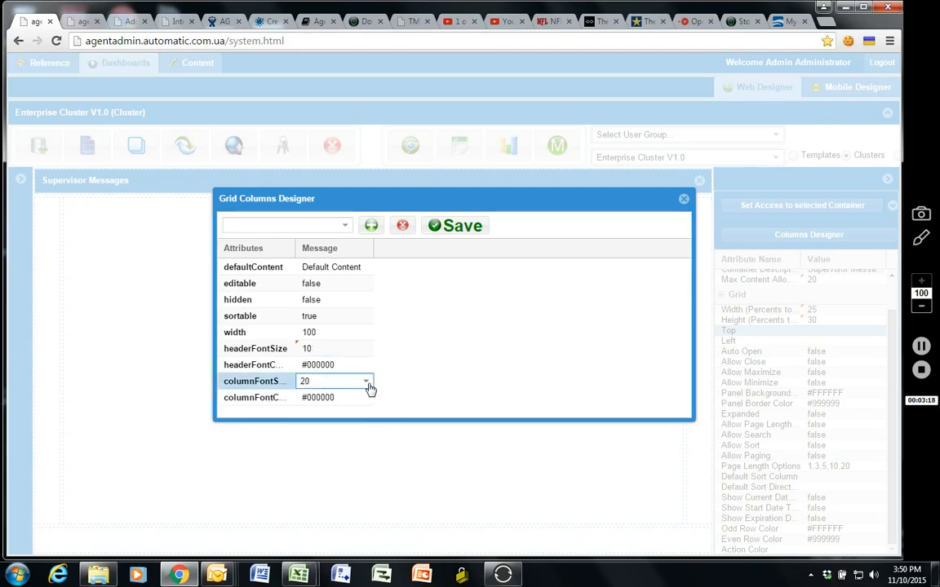
click(366, 383)
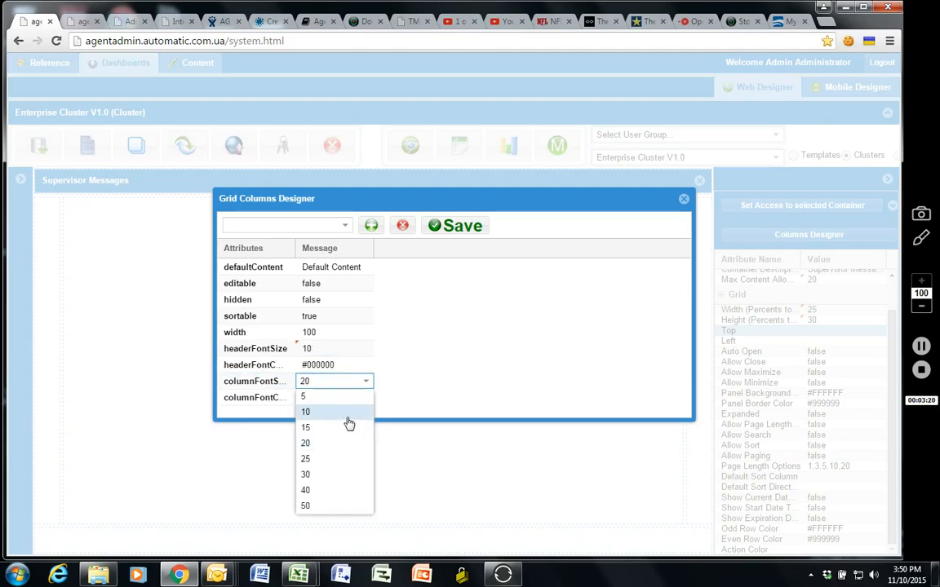
click(347, 415)
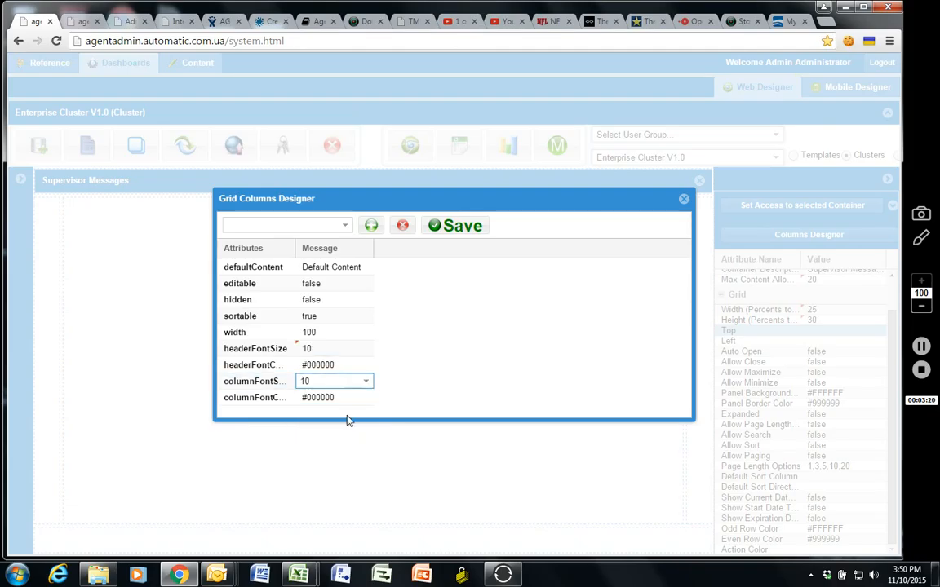
click(441, 228)
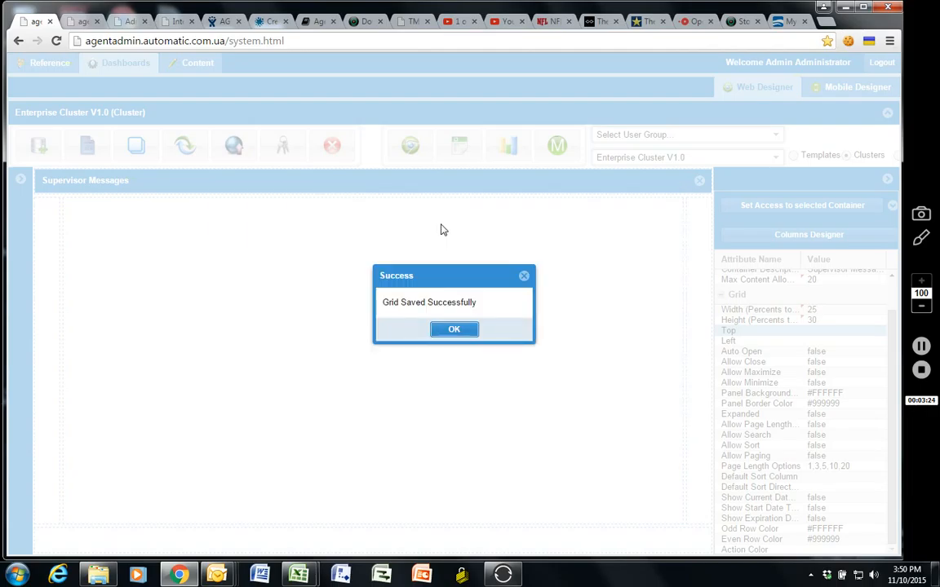
click(454, 331)
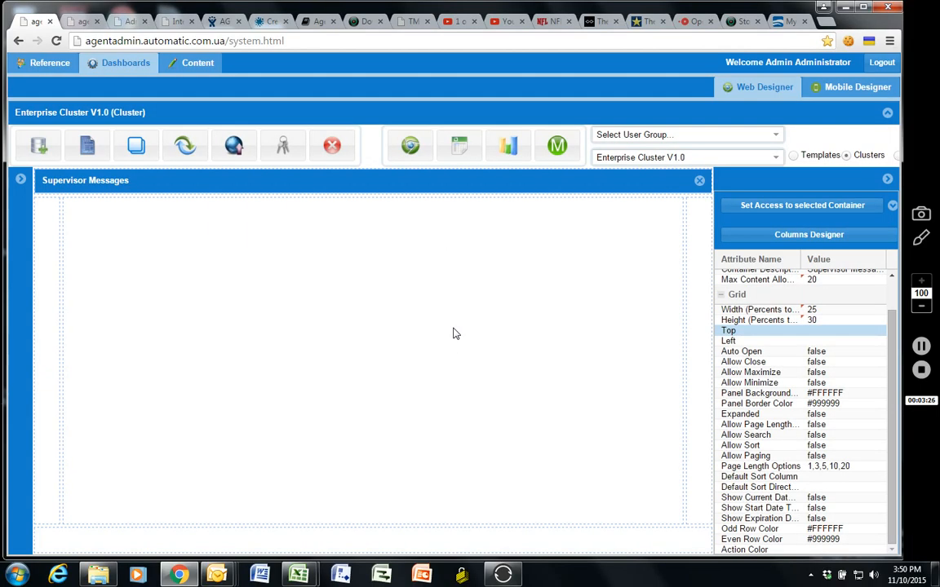